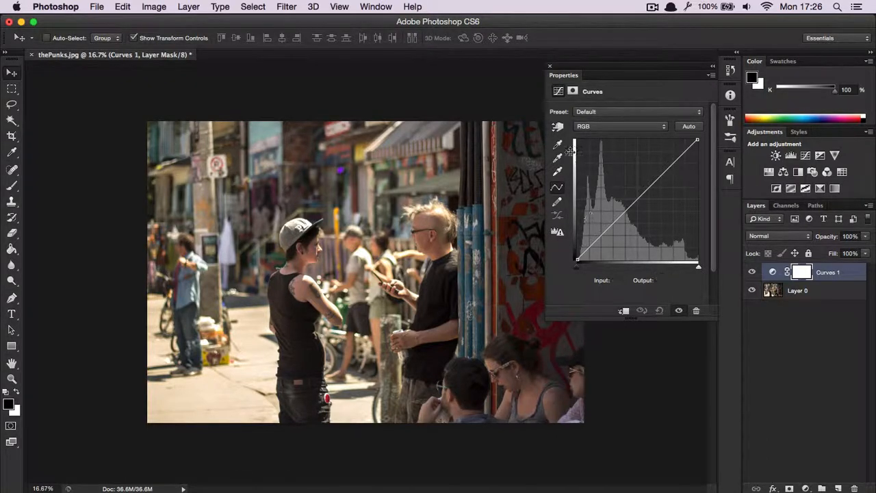
Step: Shape an S-curve on the RGB channel with a highlight point at input 193, output 225 and a shadow point at input 78, output 58
left_click(623, 209)
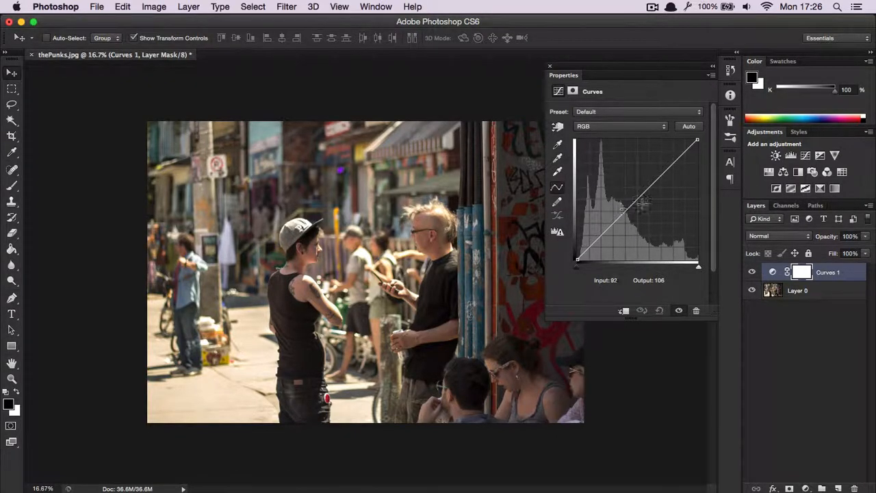
left_click(668, 170)
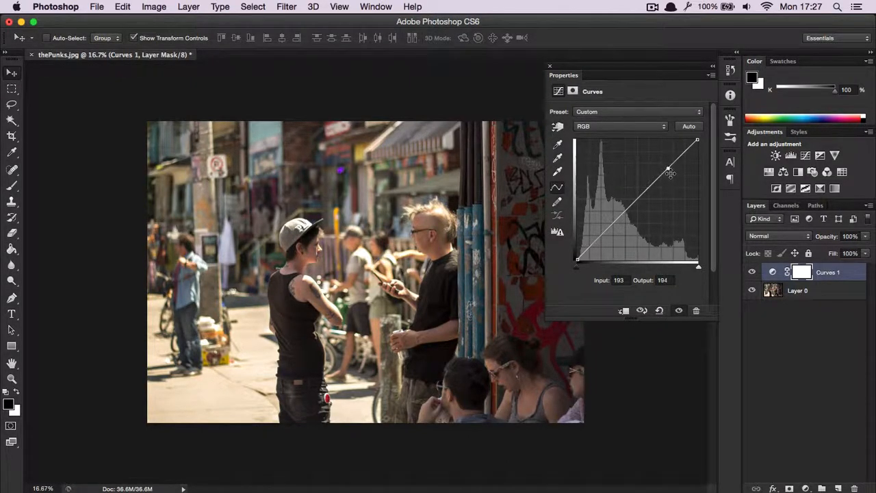
left_click_drag(669, 168, 668, 153)
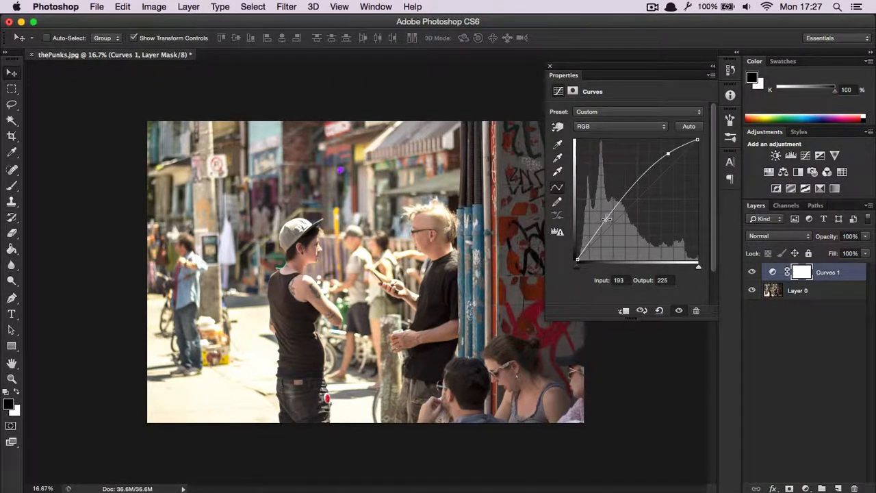
left_click_drag(607, 218, 615, 232)
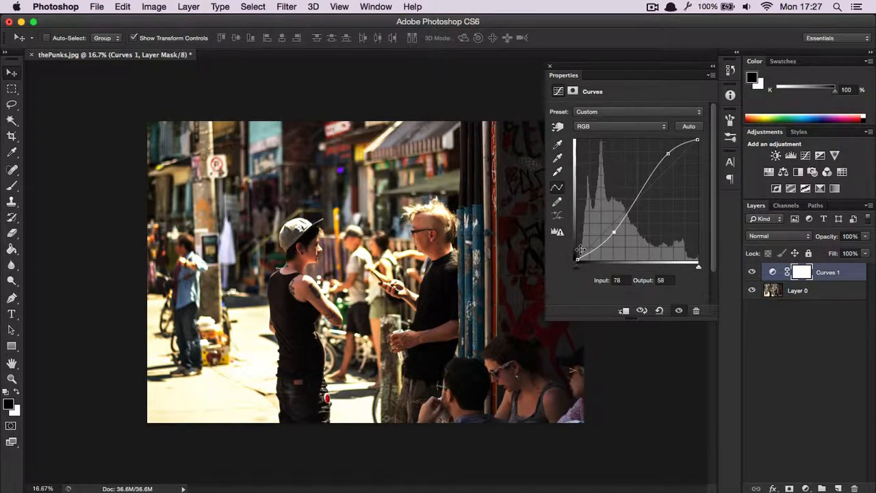
Step: Flatten the contrast by moving the RGB shadow point to input 52, output 90 and the highlight point to input 216, output 190
left_click_drag(615, 233, 601, 217)
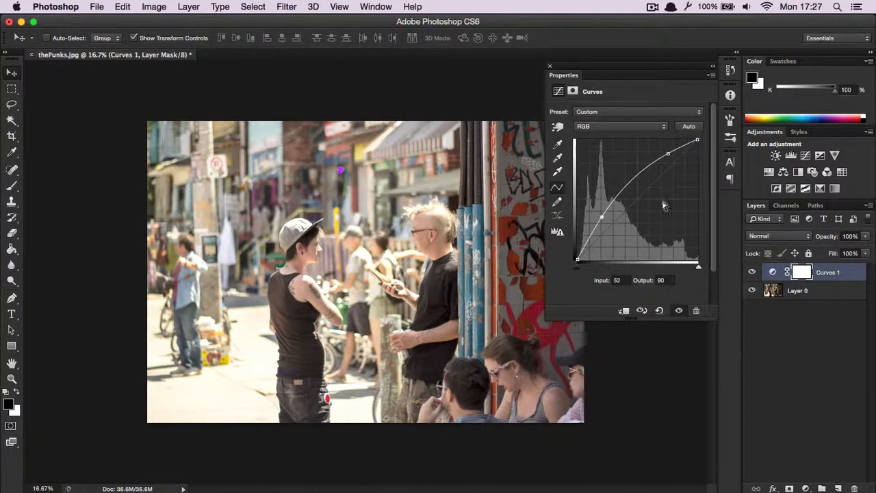
left_click(668, 154)
left_click_drag(667, 154, 679, 171)
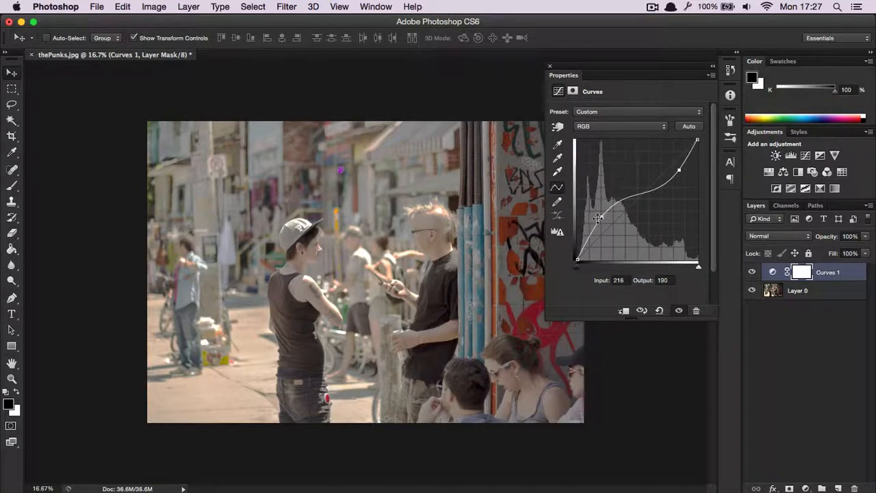
Step: Reshape the RGB curve with points at input 49, output 38 and input 168, output 191, and remove both points
left_click_drag(601, 218, 600, 242)
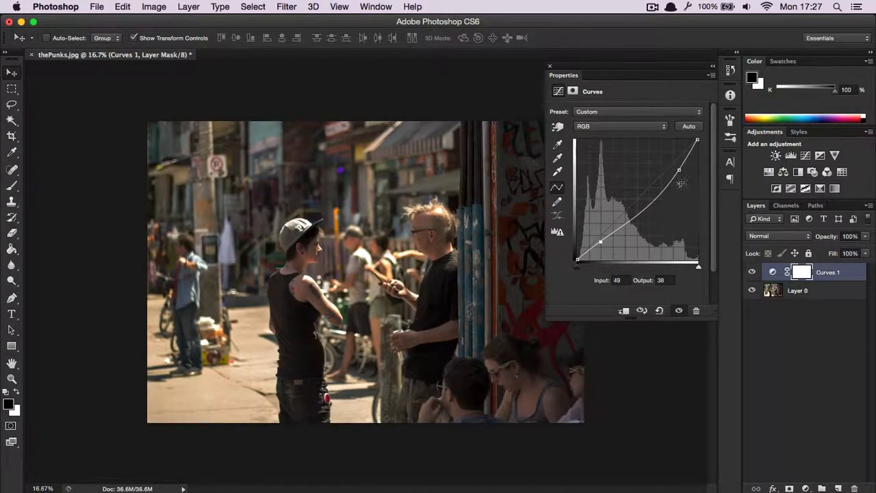
left_click_drag(680, 171, 657, 170)
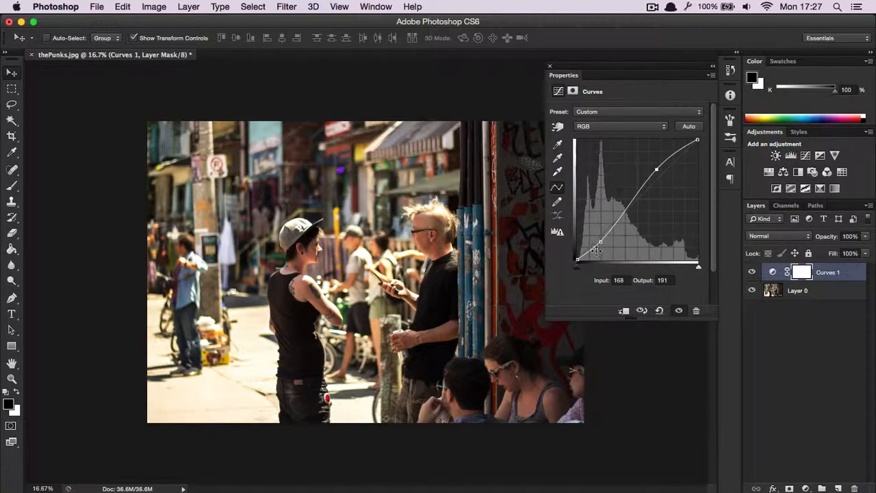
left_click(656, 169, "super")
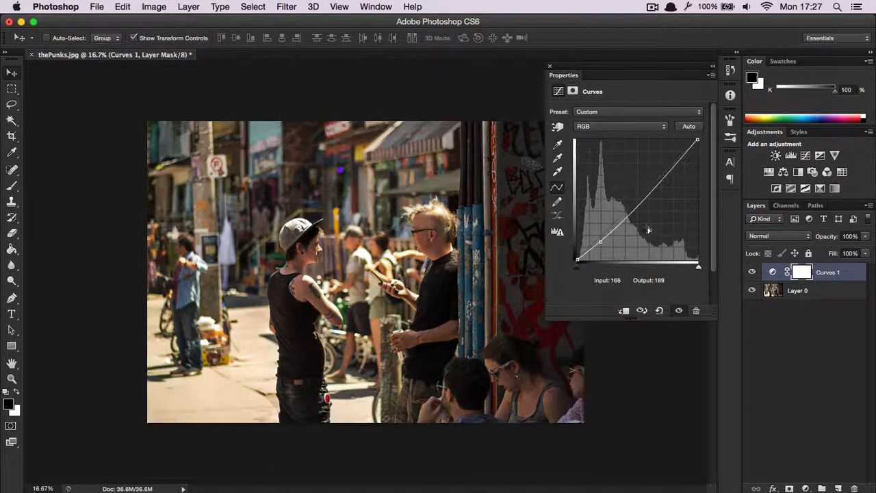
left_click(601, 242, "super")
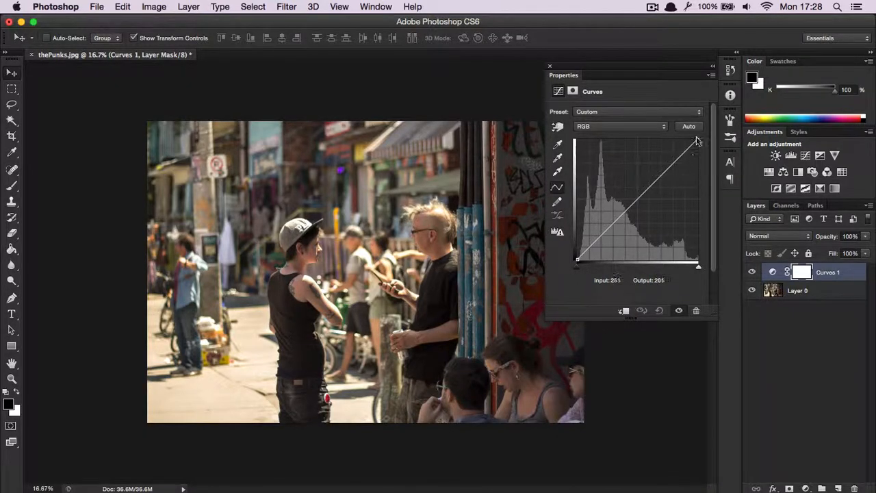
Step: Pull the RGB white point to input 224 and anchor the curve with highlight (185/205), midtone and shadow (45/47) points
left_click_drag(697, 141, 683, 139)
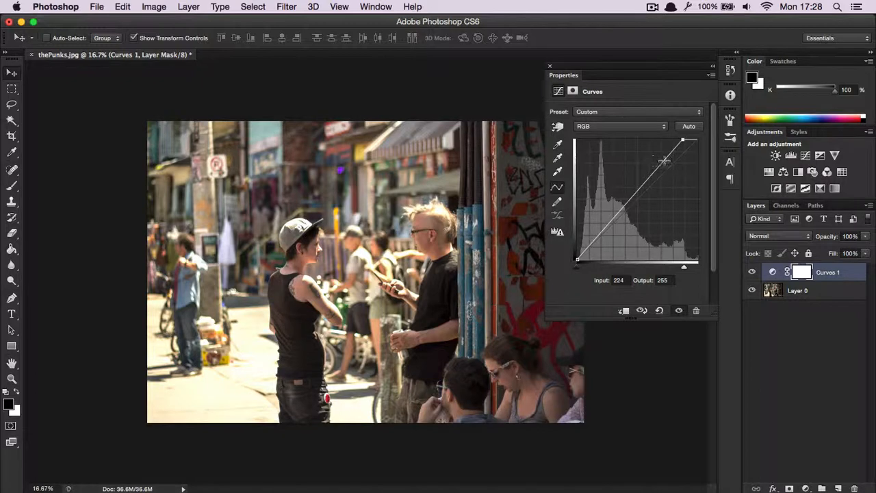
left_click(664, 161)
left_click_drag(663, 161, 664, 163)
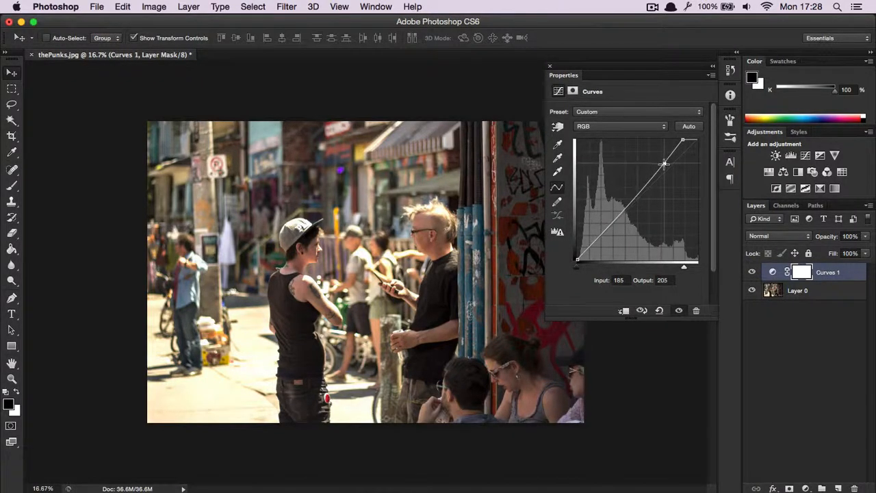
left_click(632, 202)
left_click(598, 238)
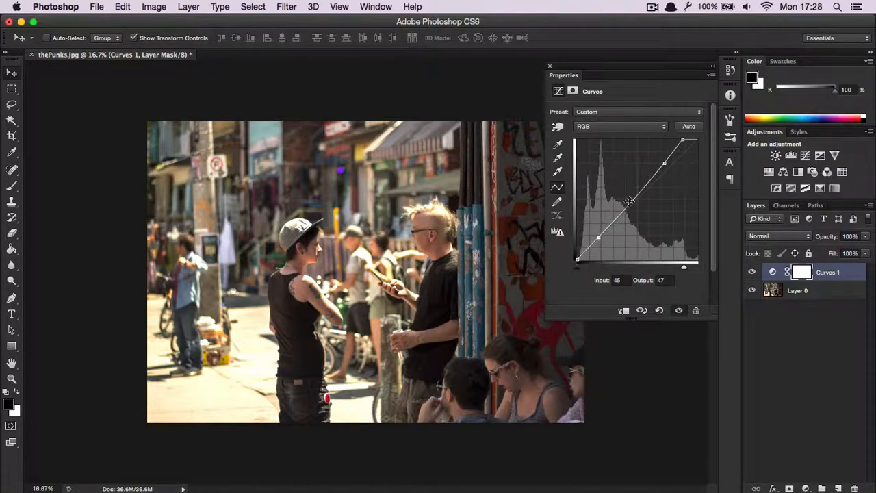
Step: Remove the inner points from the RGB curve and return its white point to input 255, output 255
left_click_drag(632, 203, 697, 139)
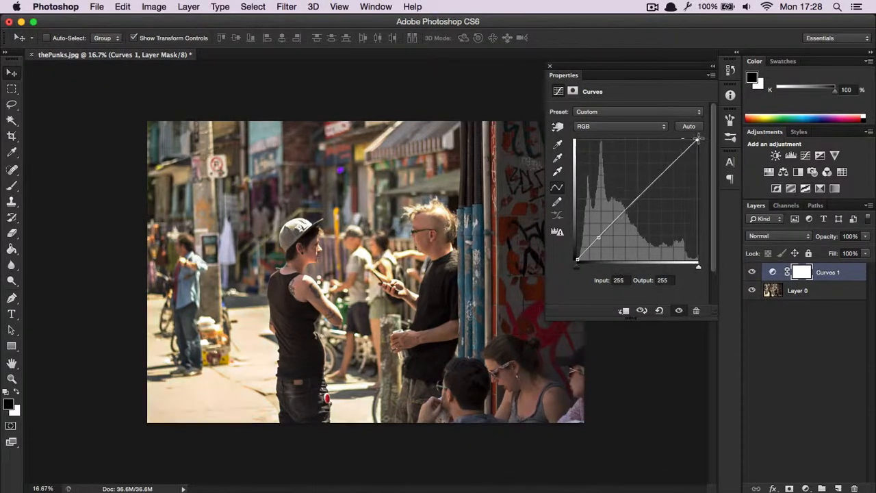
left_click(599, 238)
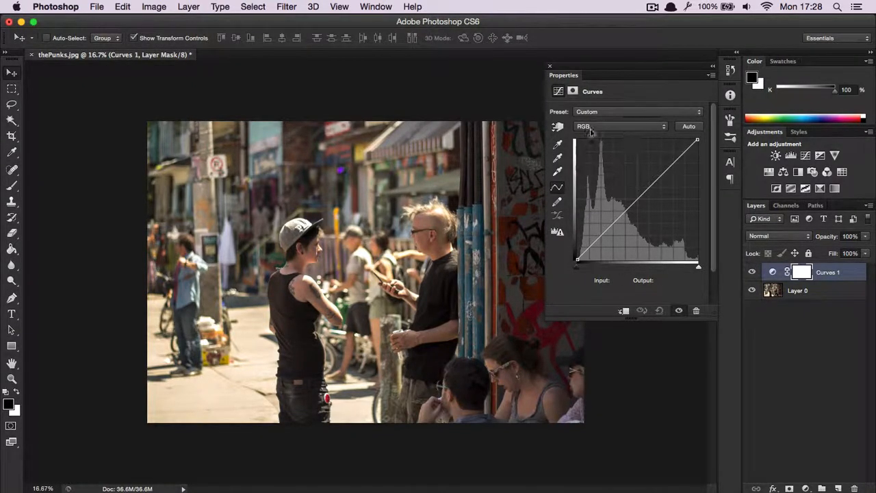
Step: On the Blue channel curve, place a shadow point at input 73, output 66 and a highlight point at input 191, output 181
left_click(612, 128)
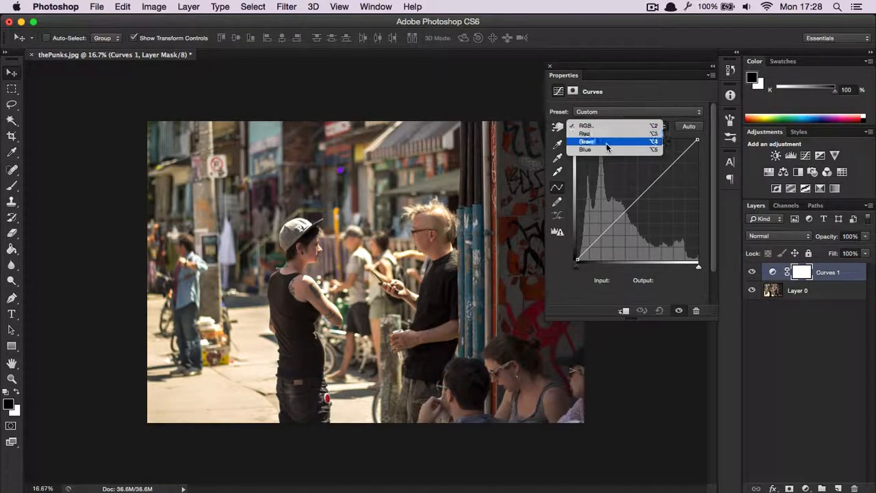
left_click(606, 149)
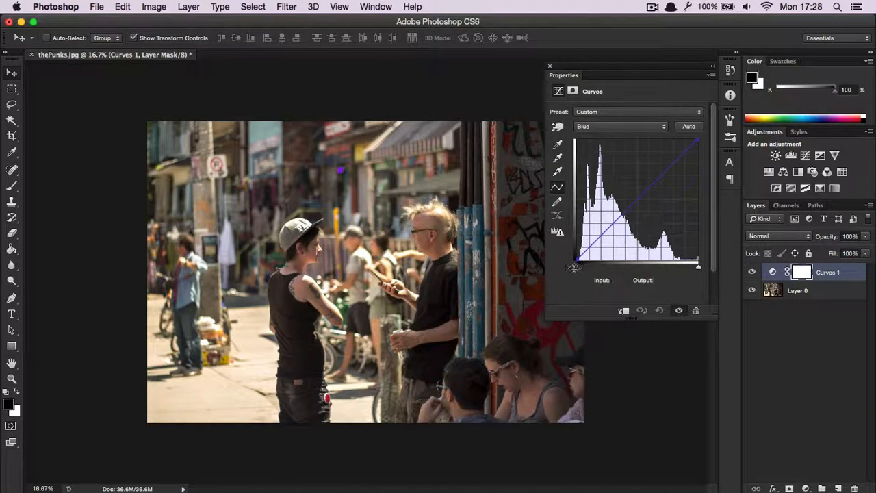
left_click(608, 229)
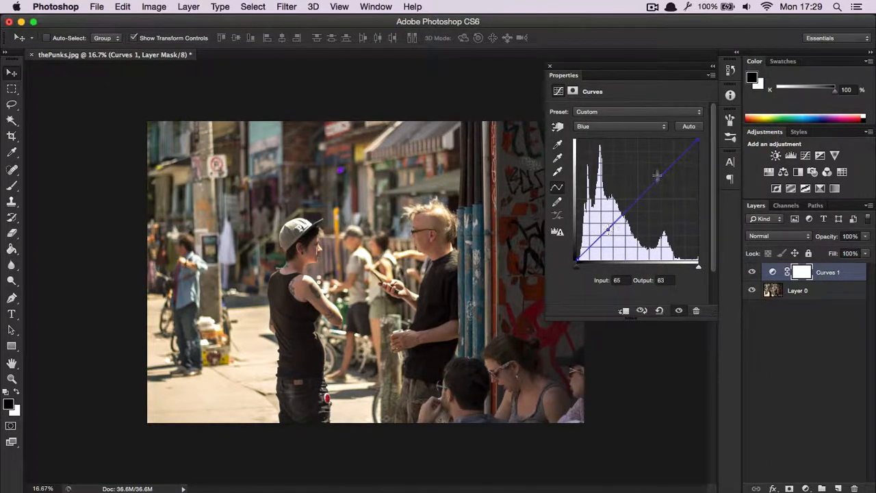
left_click(664, 173)
mouse_move(607, 229)
left_mouse_down()
mouse_move(604, 215)
mouse_move(615, 243)
mouse_move(611, 228)
left_mouse_up()
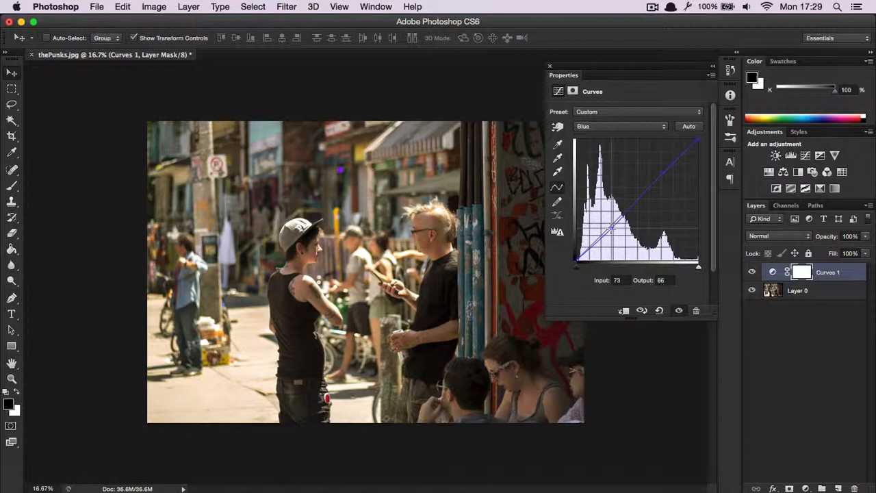
left_click_drag(664, 172, 662, 149)
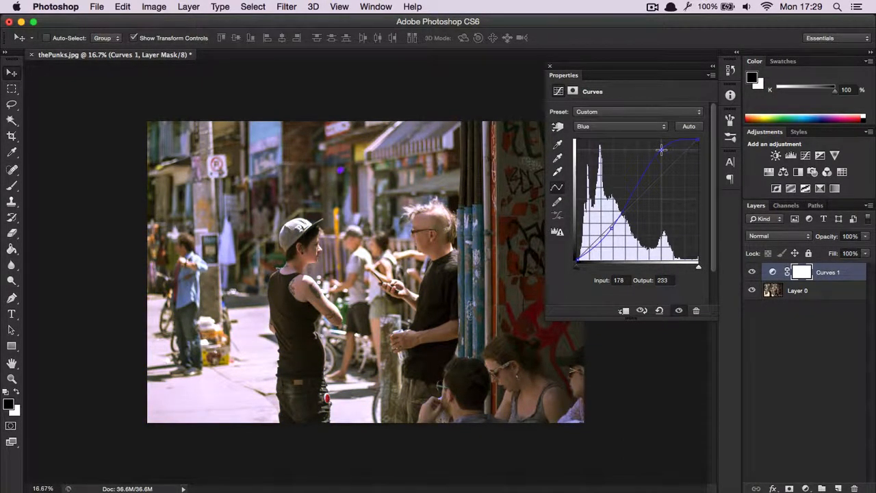
left_click_drag(662, 149, 668, 174)
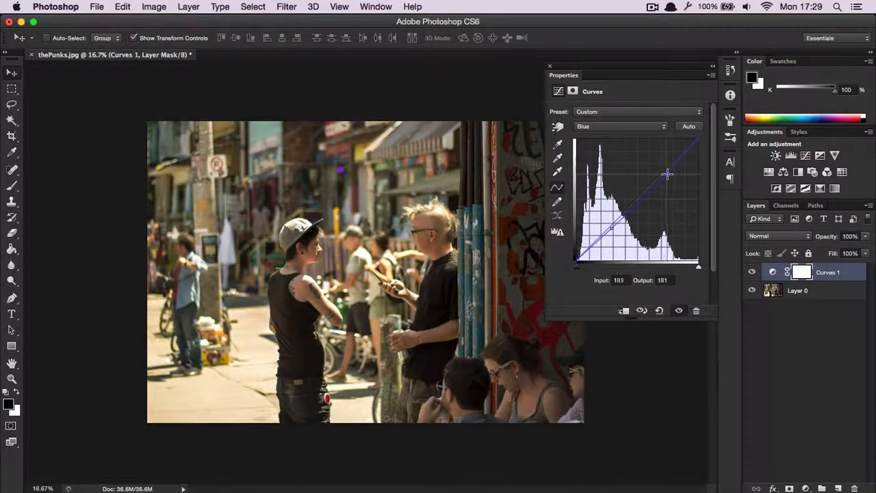
Step: Toggle the Curves adjustment's visibility off and on to compare the photo with and without the blue channel change
left_click(679, 311)
left_click(678, 313)
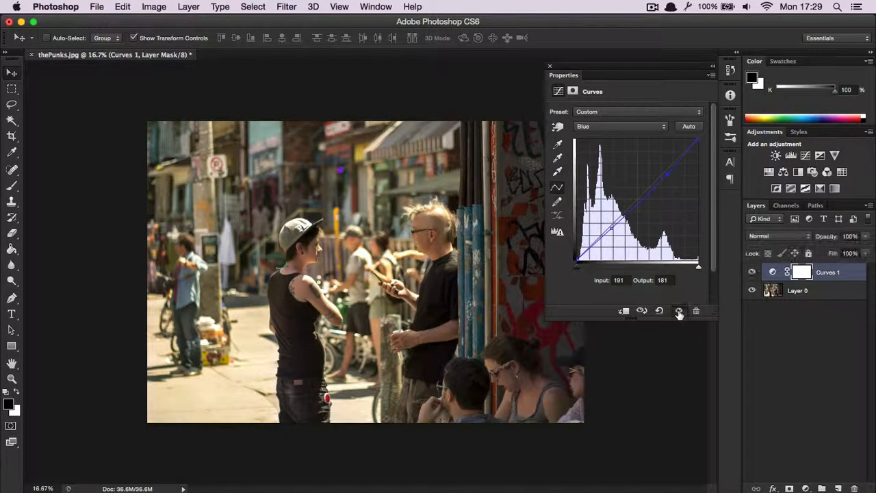
left_click(678, 312)
left_click(678, 312)
left_click(679, 312)
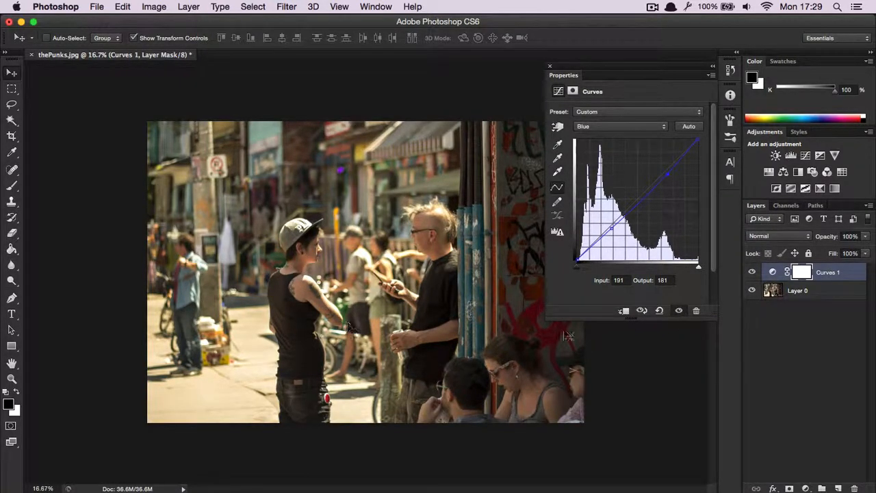
left_click(679, 312)
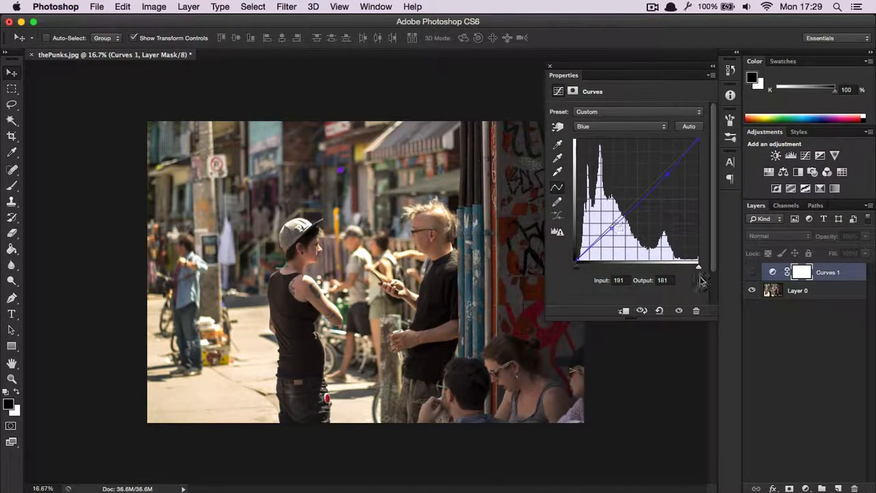
left_click(678, 312)
Step: On the Green channel curve, add a shadow point at input 61, output 54
left_click(595, 123)
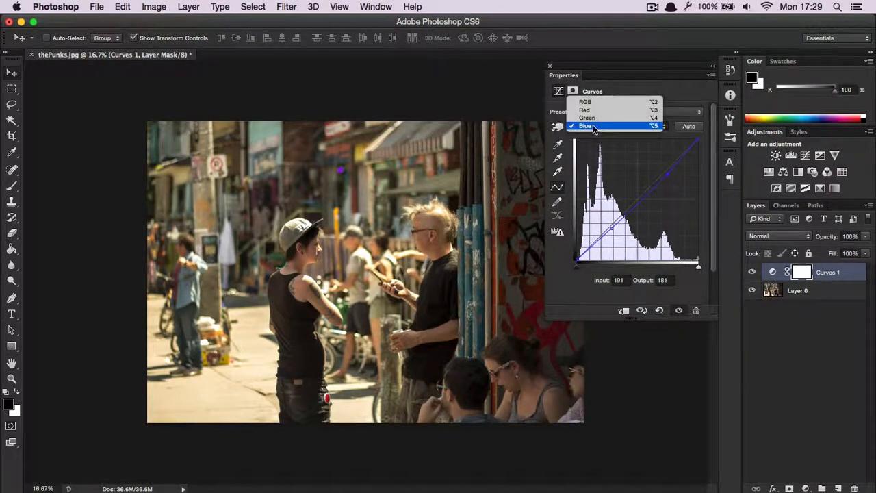
left_click(589, 113)
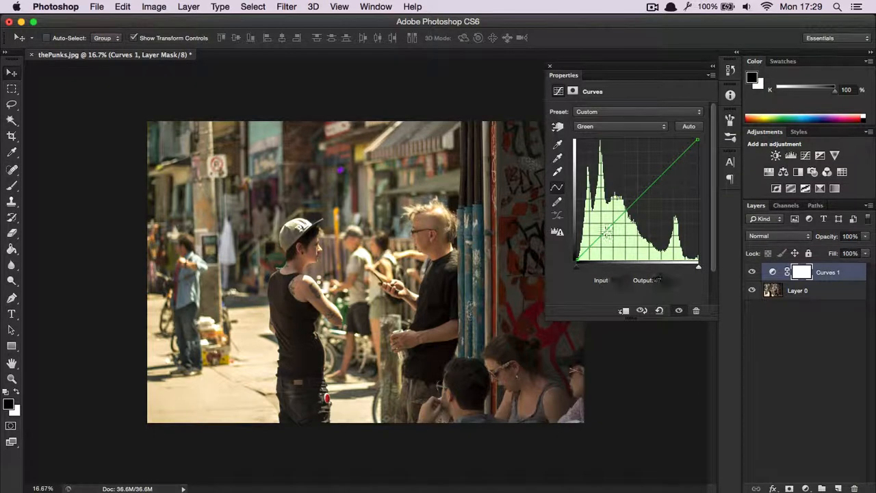
left_click_drag(606, 232, 607, 235)
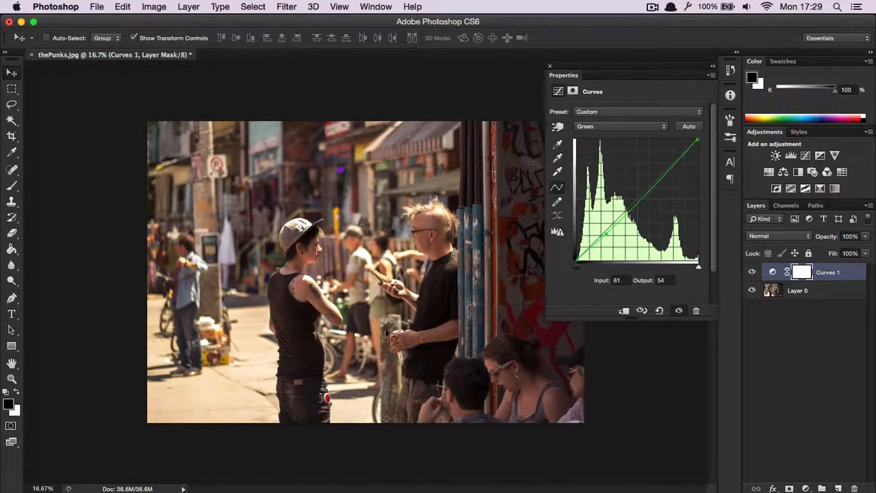
Step: Switch the curve display back to the composite RGB channel and close the Curves properties
left_click(608, 129)
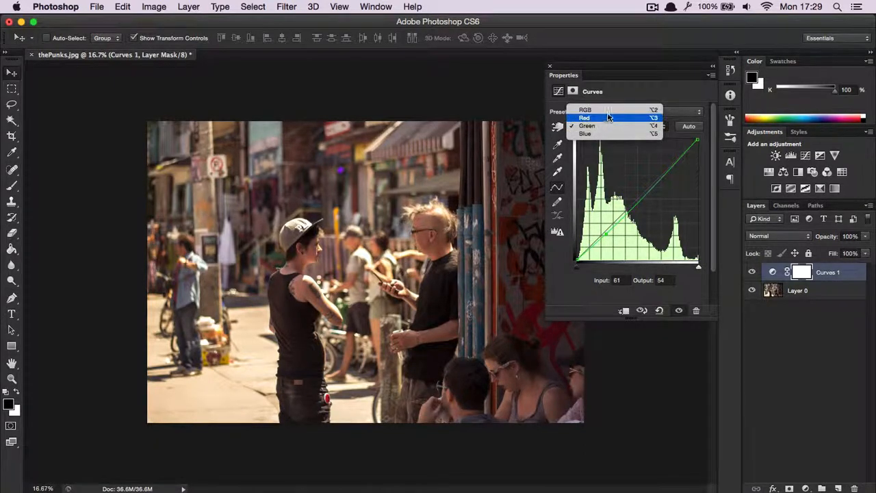
left_click(606, 111)
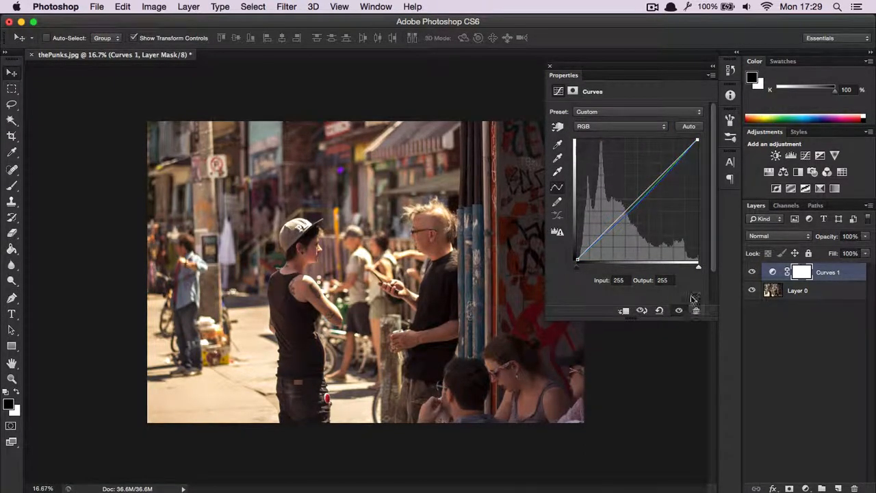
left_click(549, 67)
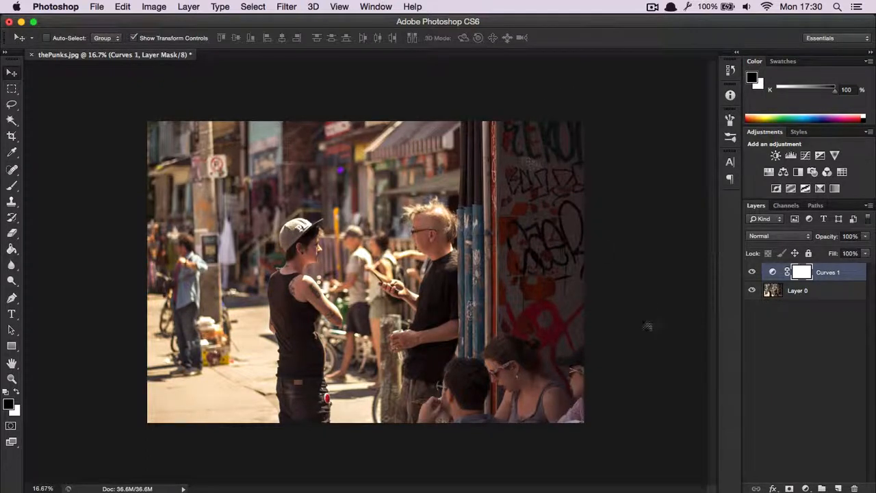